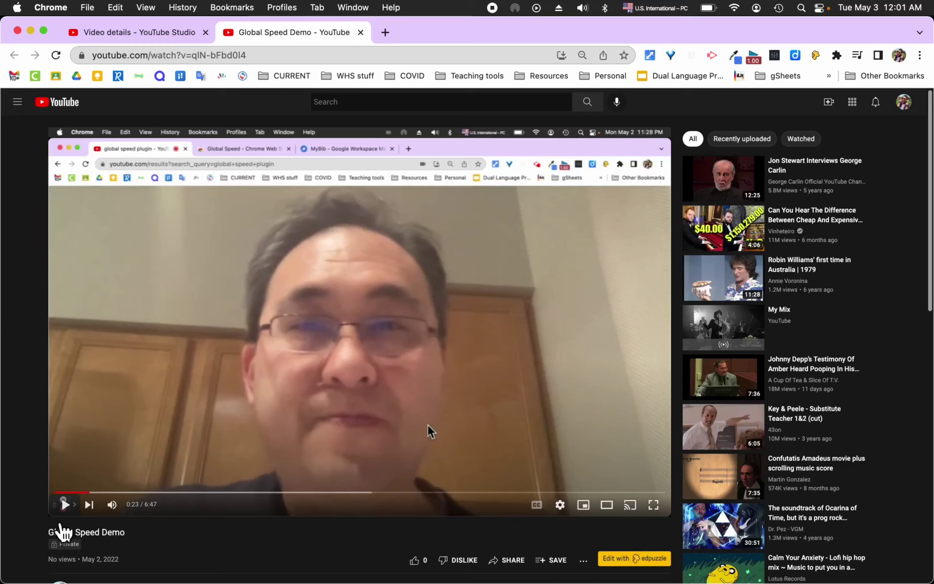
Play the Global Speed Demo video and bring up the extension's speed panel at 1.00.
left_click(78, 511)
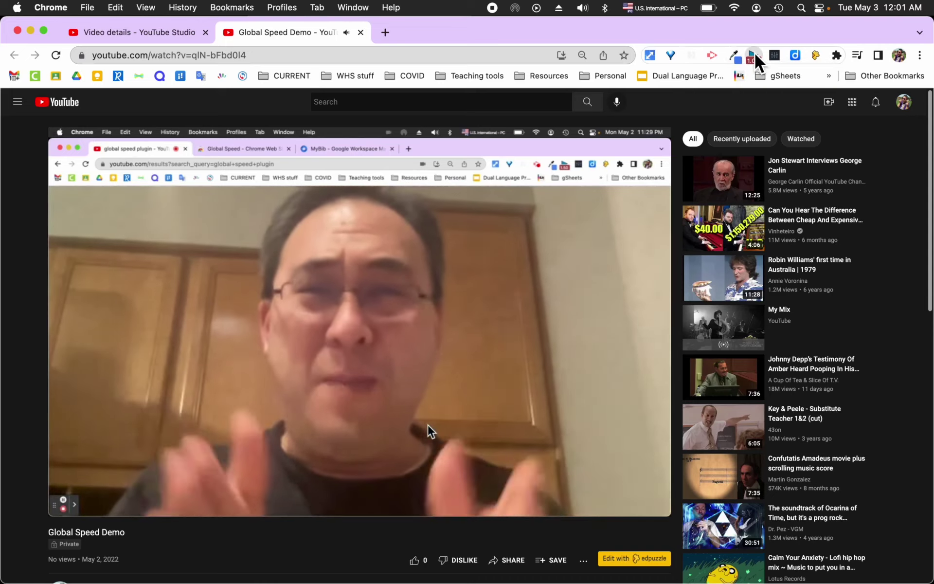
left_click(754, 56)
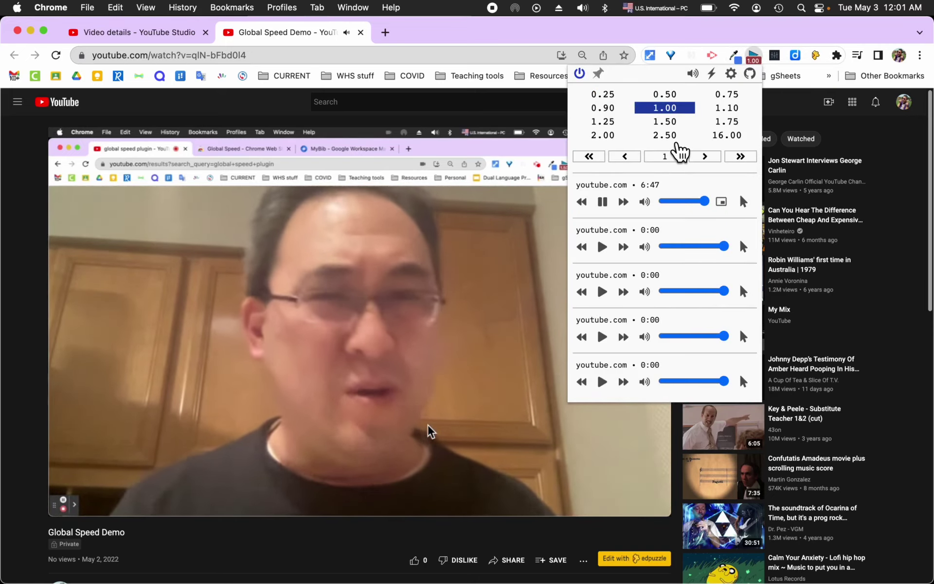
Set the video speed to 2.50, then step it up several more tenths.
left_click(676, 140)
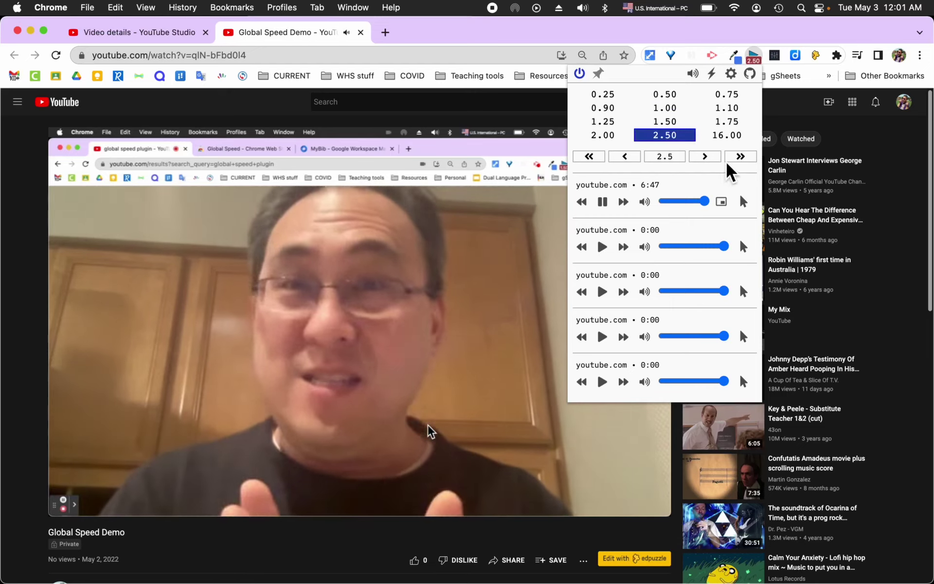
left_click(741, 160)
left_click(744, 164)
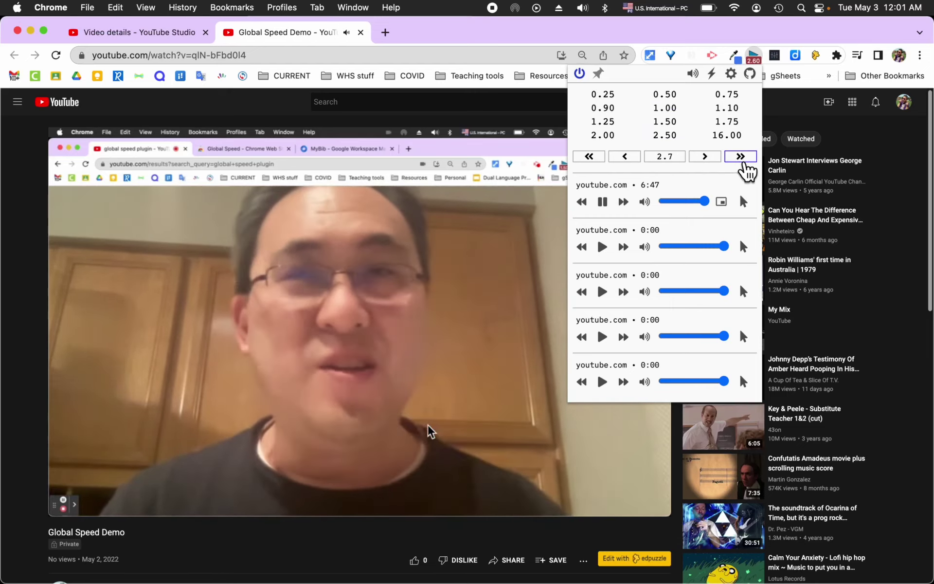
left_click(744, 164)
left_click(744, 165)
left_click(744, 164)
left_click(745, 165)
left_click(744, 164)
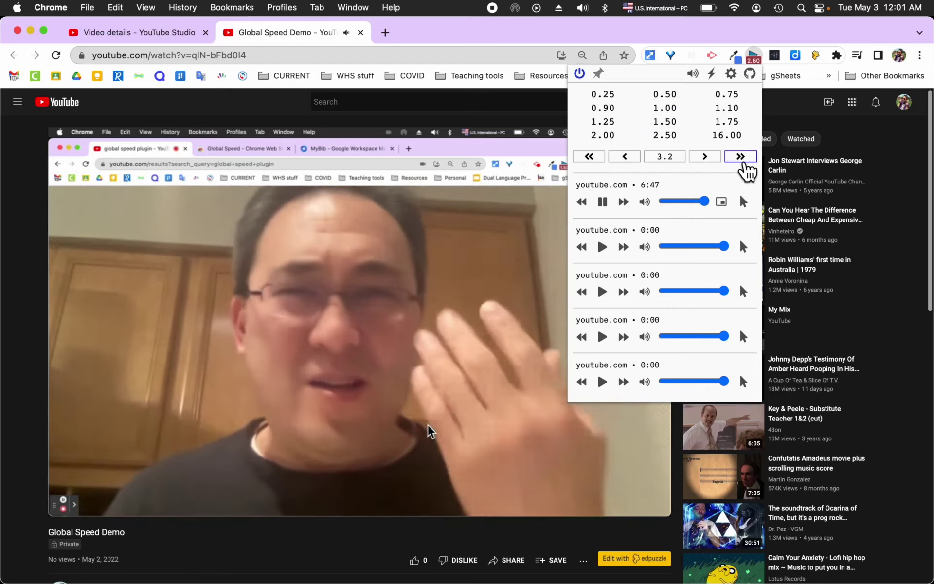
Reset the speed to 1.00, drop it to 0.50, nudge it up, then settle on 0.75.
left_click(665, 109)
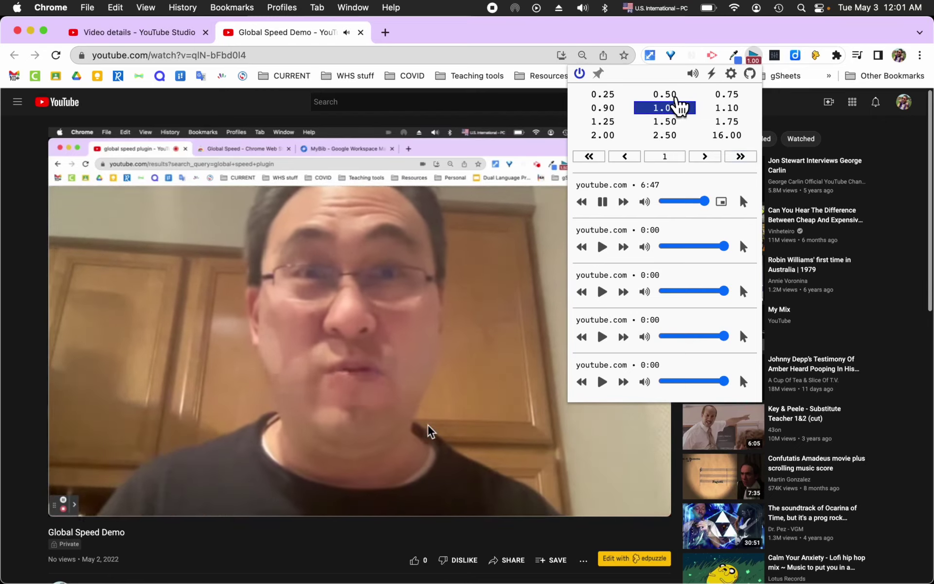
left_click(676, 96)
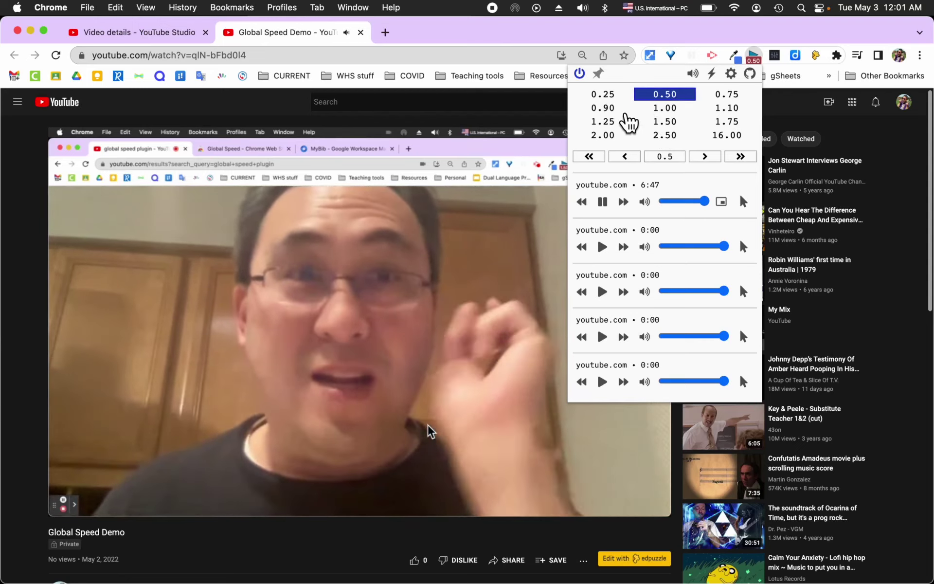
left_click(706, 158)
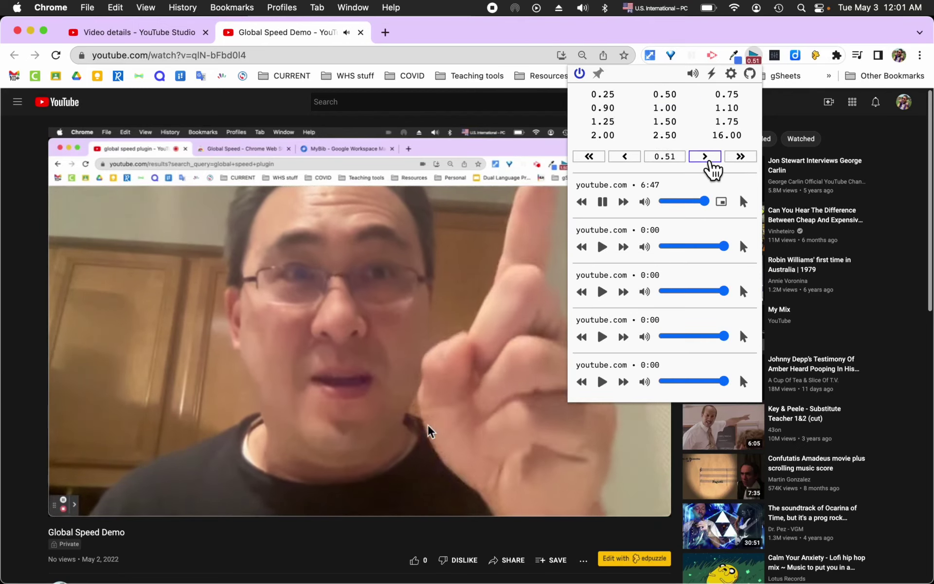
left_click(712, 167)
left_click(711, 167)
left_click(739, 156)
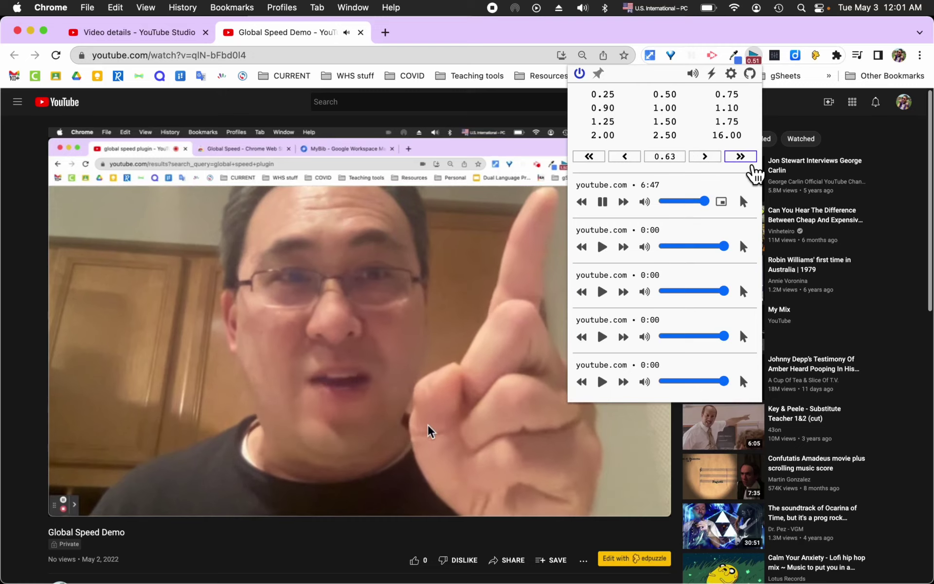
left_click(734, 97)
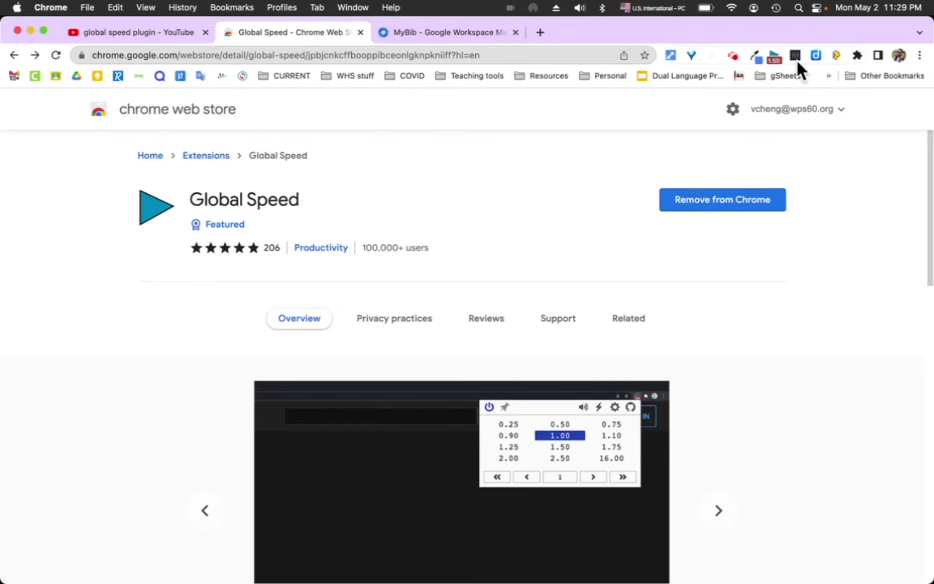
Open the Global Speed popup on its store page, then switch to the MyBib Marketplace listing.
left_click(773, 54)
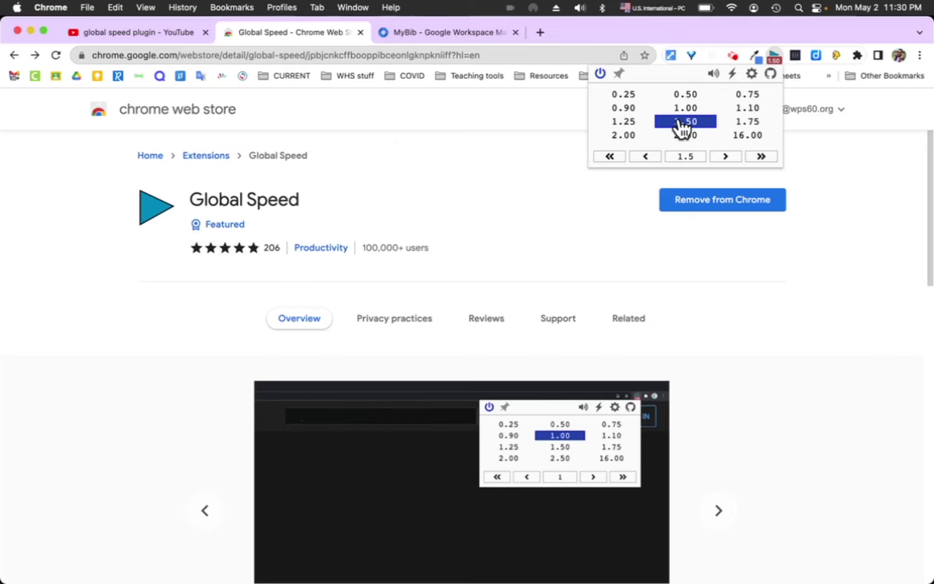
left_click(437, 29)
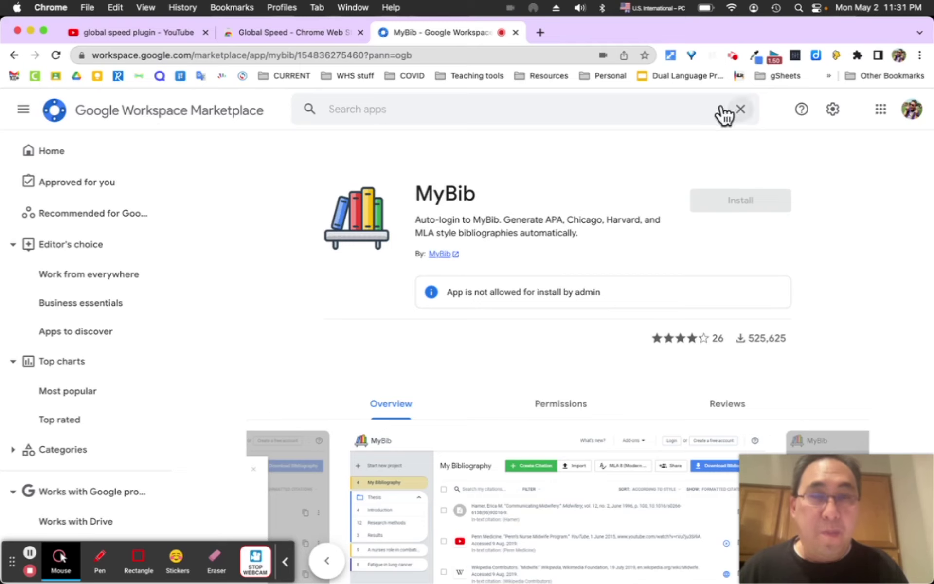
Load mybib.com in a new browser tab from the address-bar suggestion.
left_click(538, 31)
left_click(421, 53)
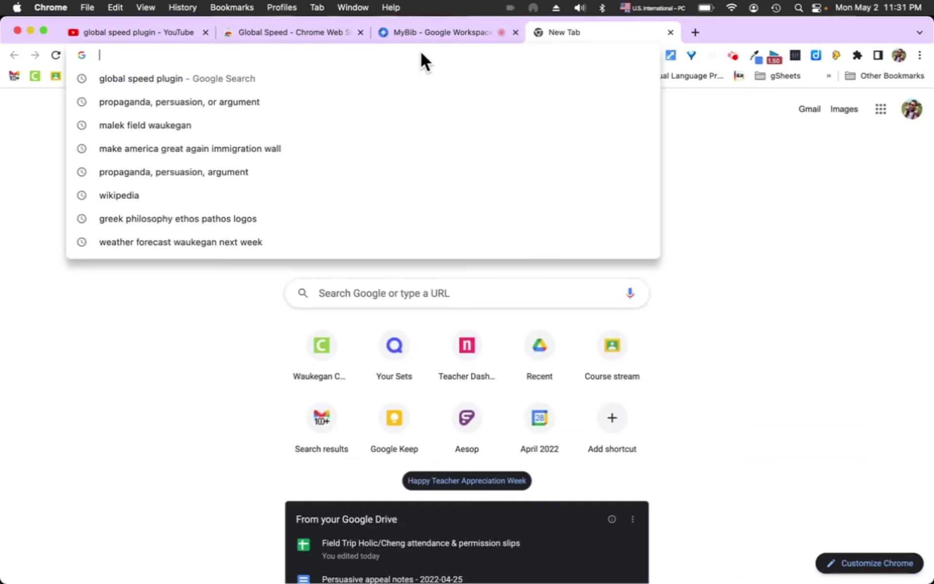
type("m")
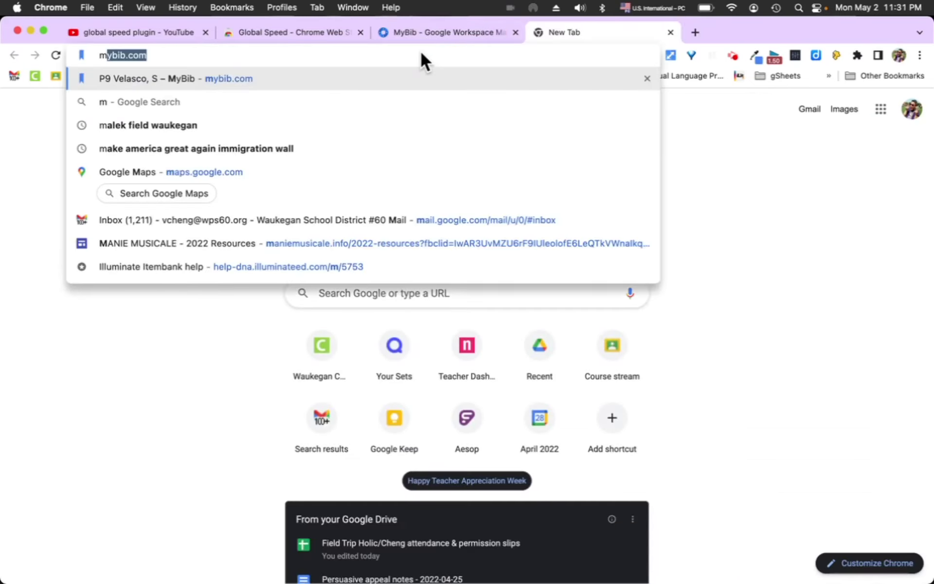
key("Return")
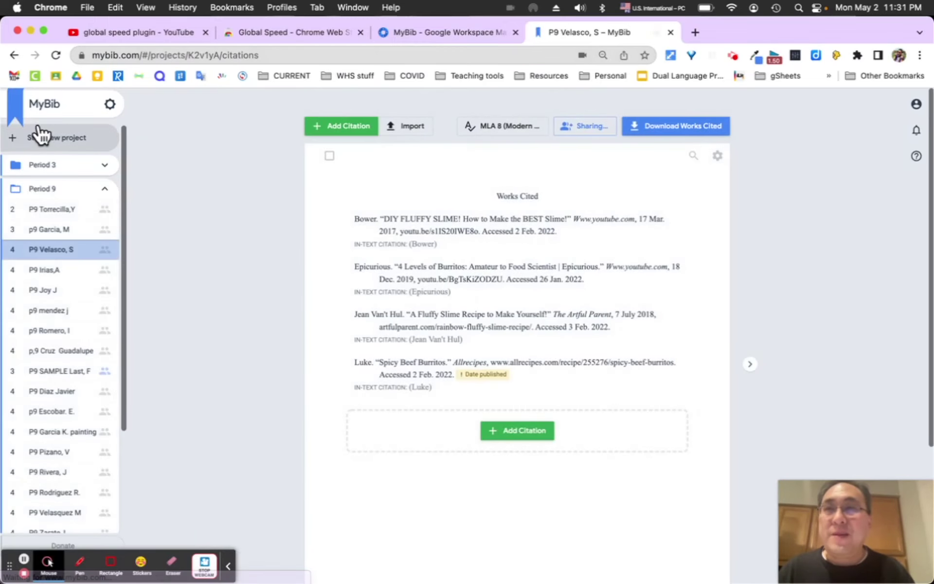
Collapse the Period 9 folder, then expand and re-collapse the Period 4 folder.
left_click(105, 191)
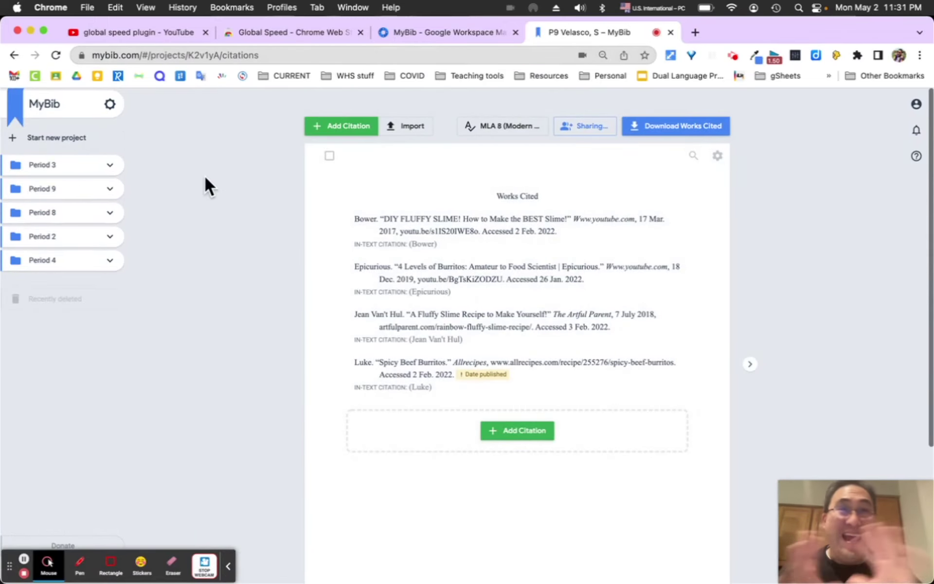
key("ctrl+Up")
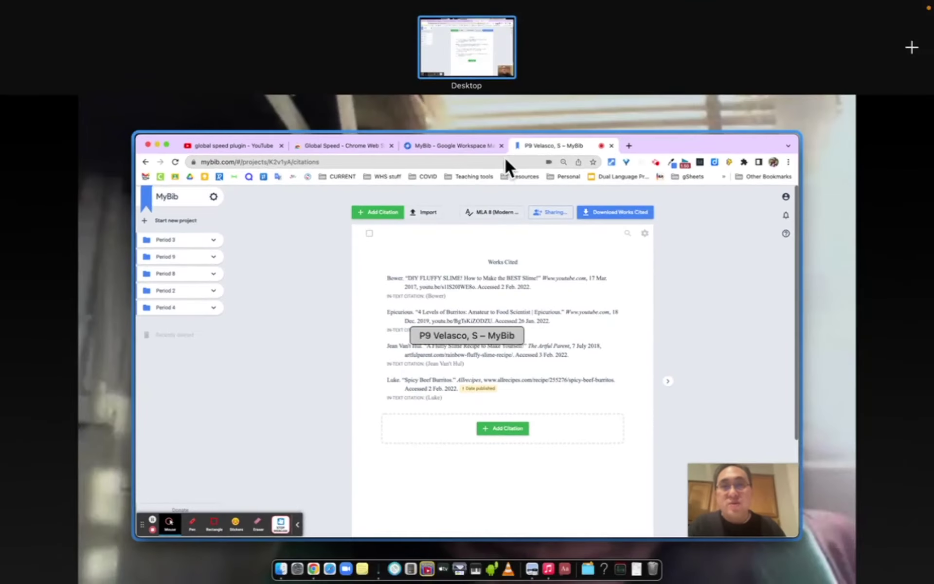
left_click(506, 163)
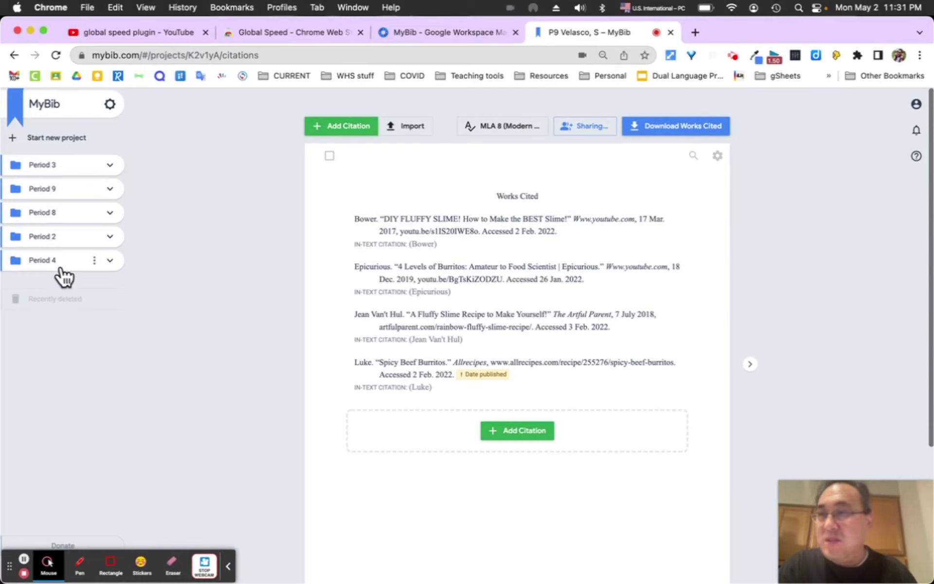
left_click(80, 269)
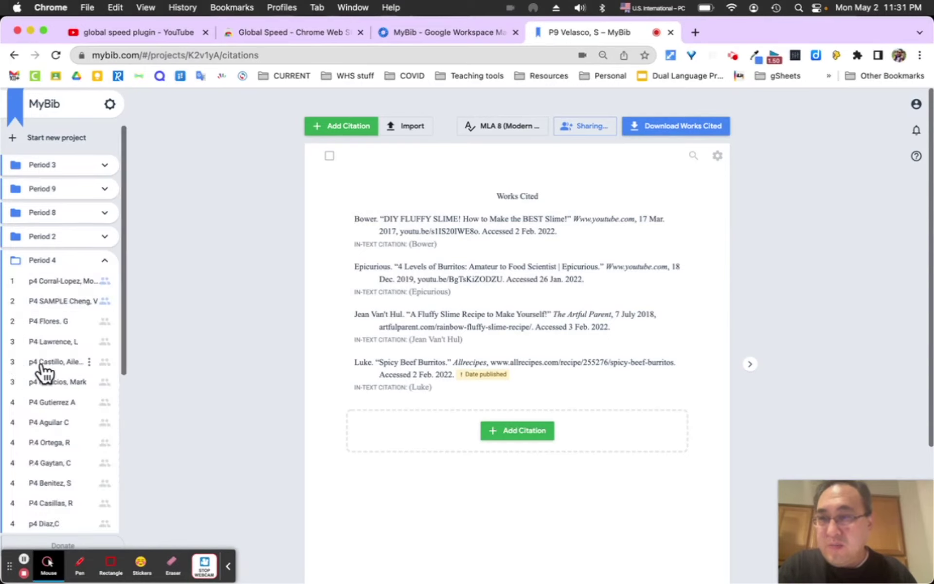
left_click(103, 265)
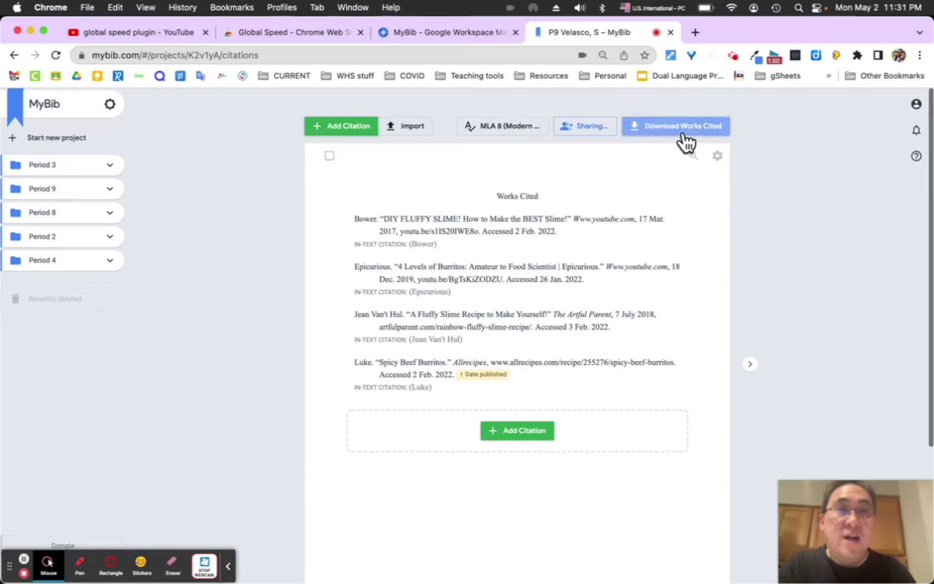
Open the citation style choices and dismiss them, keeping MLA 8.
left_click(501, 127)
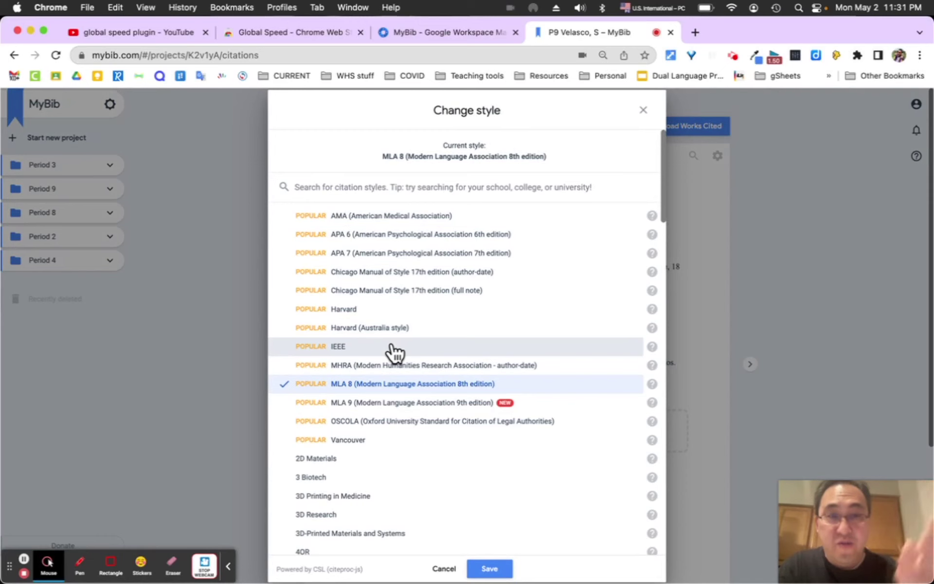
left_click(224, 345)
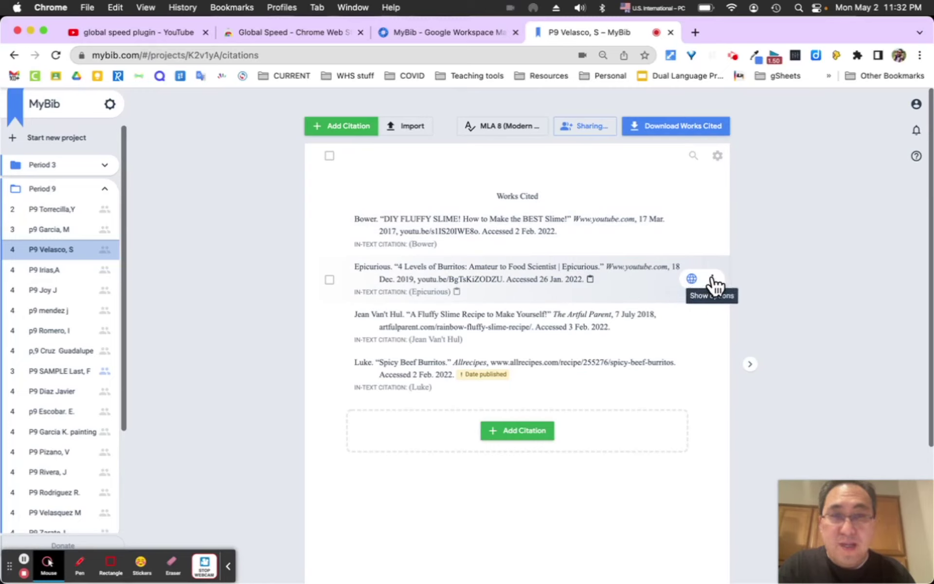
left_click(712, 282)
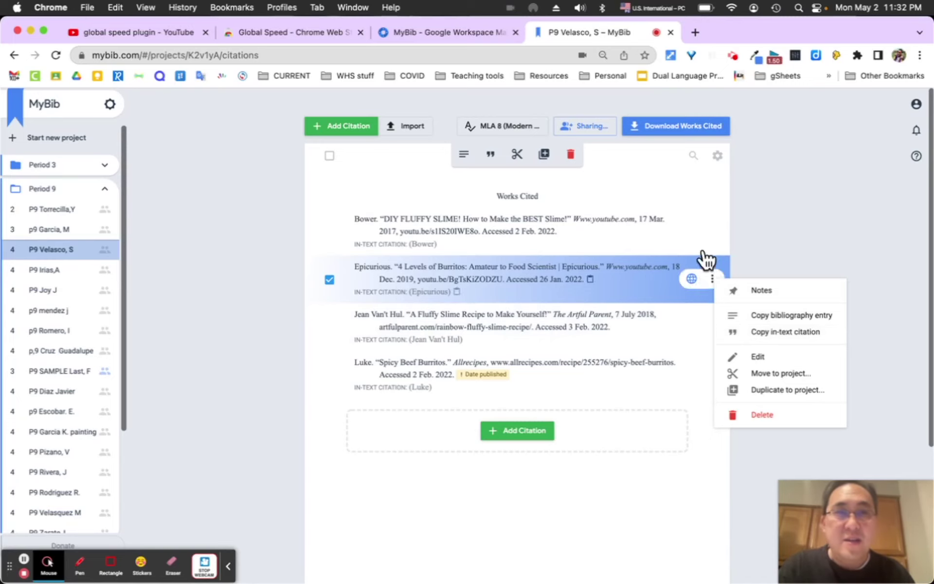
left_click(791, 200)
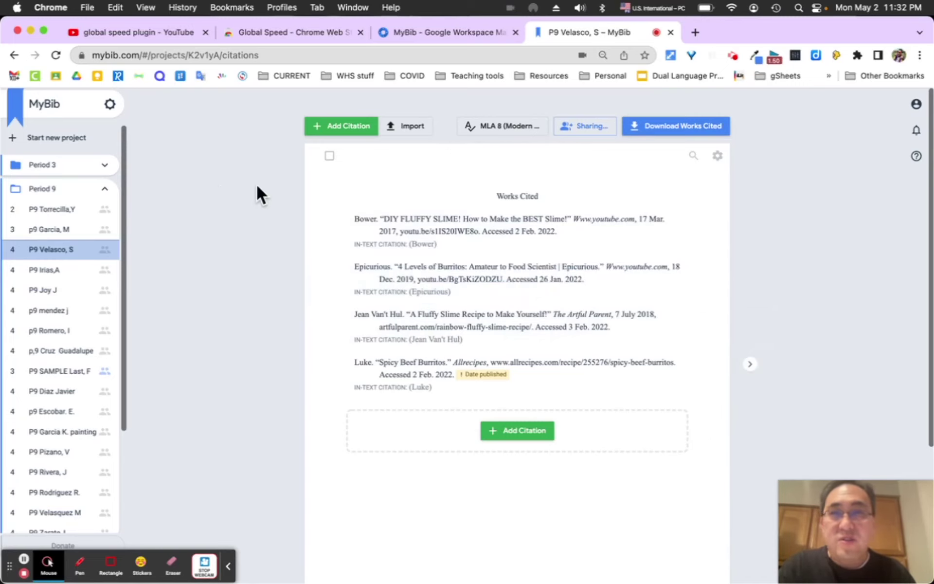
left_click(44, 140)
Bring up the New Citation form for the new project and open WBEZ in a new tab.
left_click(580, 214)
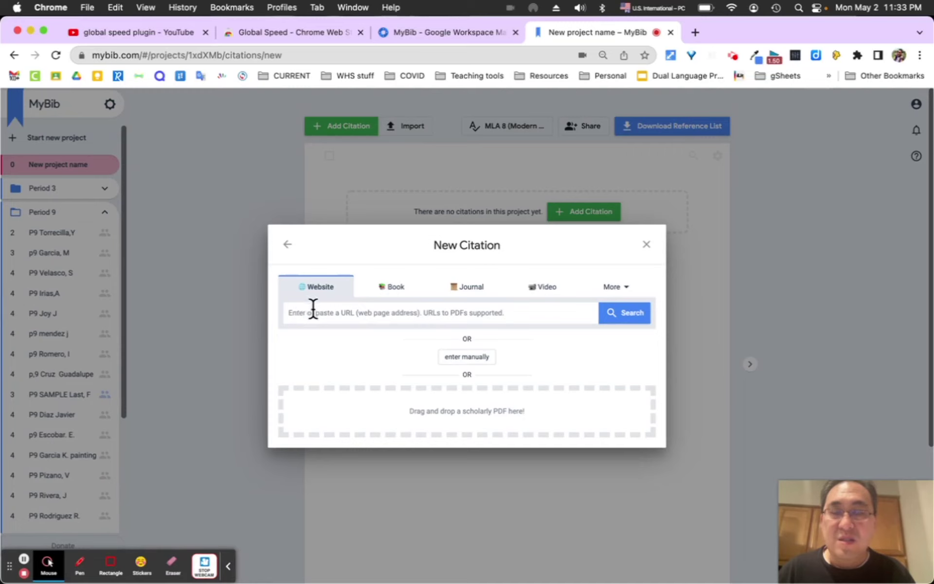
left_click(695, 30)
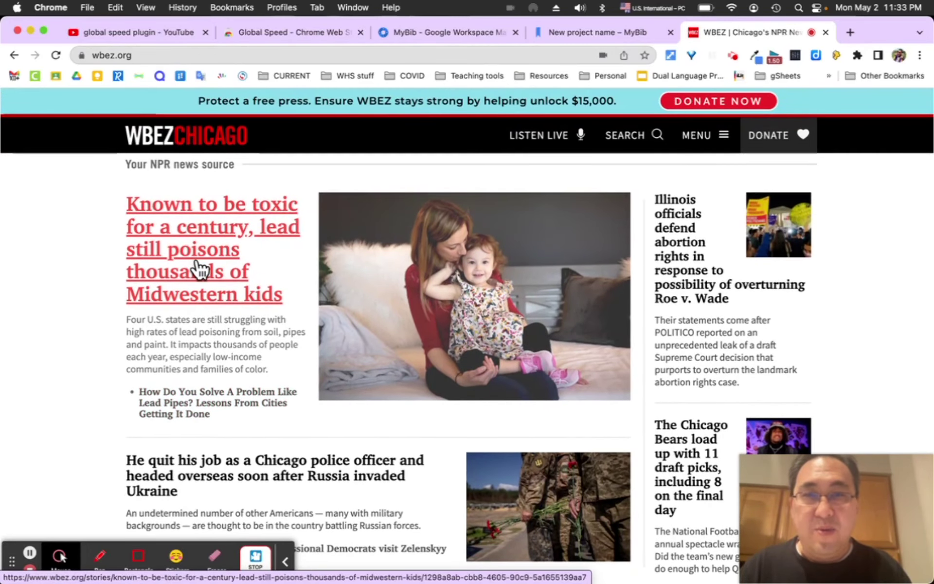
Open the WBEZ lead-poisoning article, copy its URL, and go back to MyBib.
left_click(196, 269)
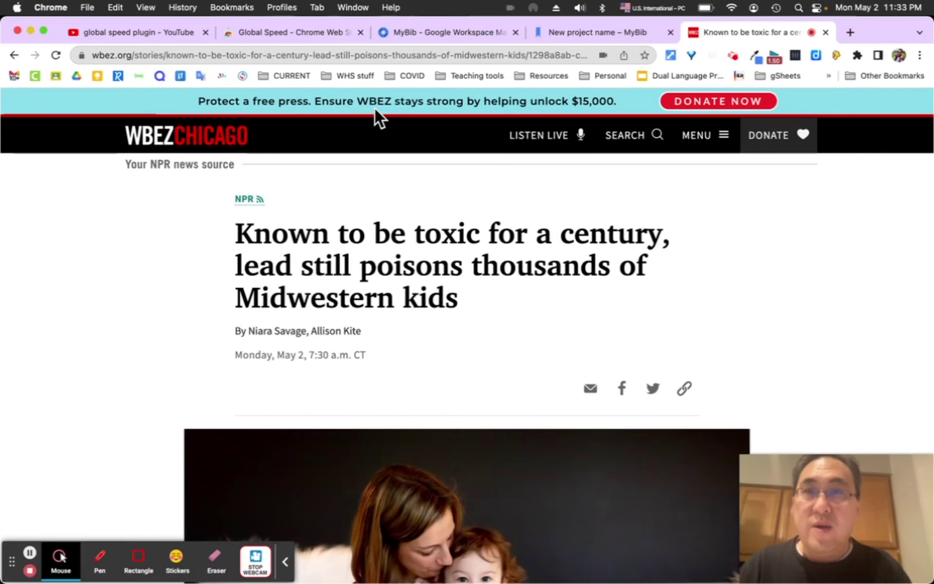
left_click(435, 50)
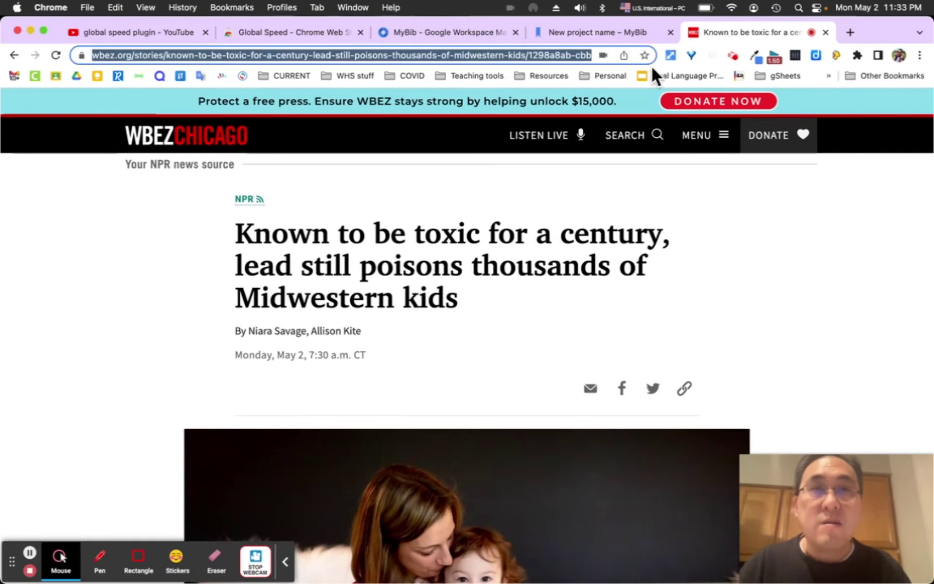
left_click(626, 34)
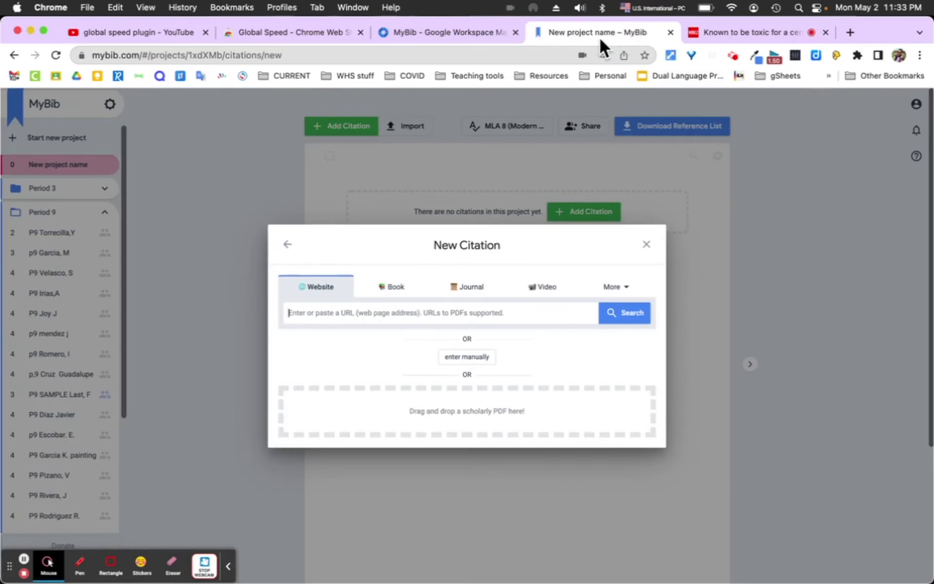
Paste the article URL, search it, pick the WBEZ result, and confirm the page has an author.
left_click(348, 309)
key("super+v")
left_click(633, 317)
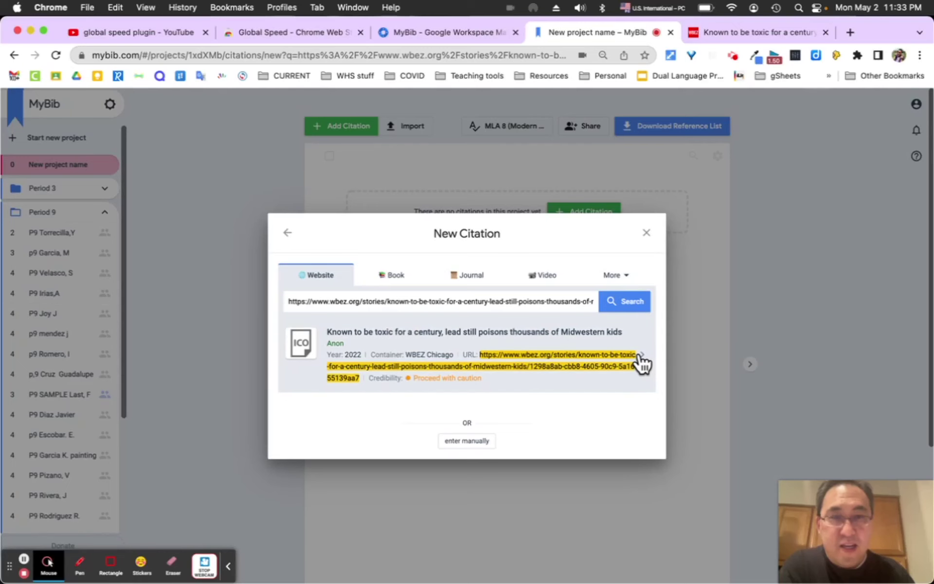
left_click(849, 347)
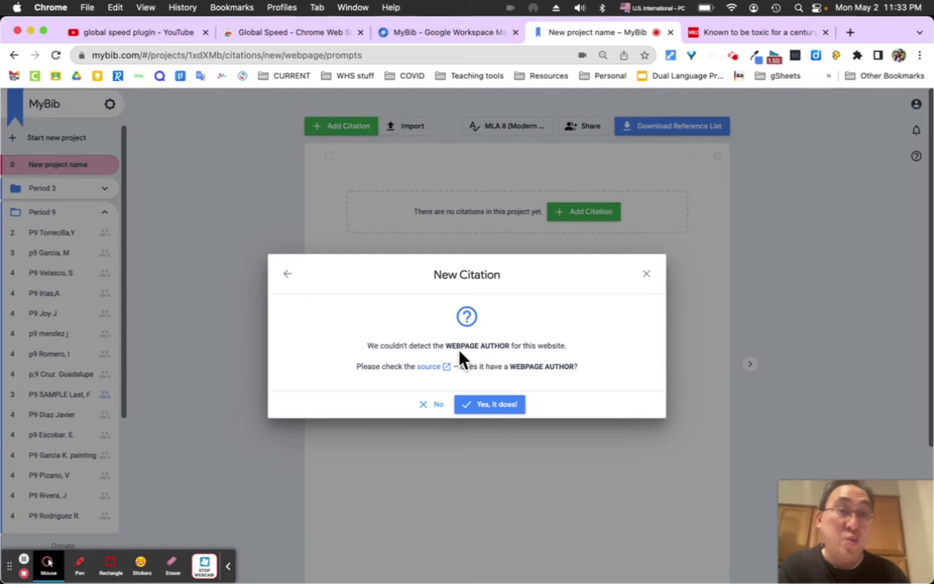
left_click(501, 406)
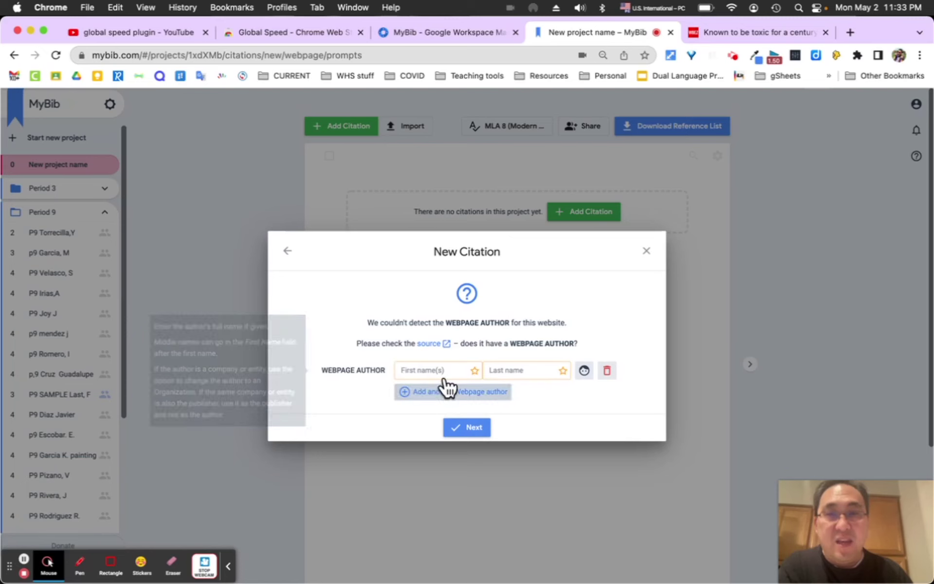
Check the WBEZ article's byline past the donation popup, then begin entering the first author's first name.
left_click(756, 28)
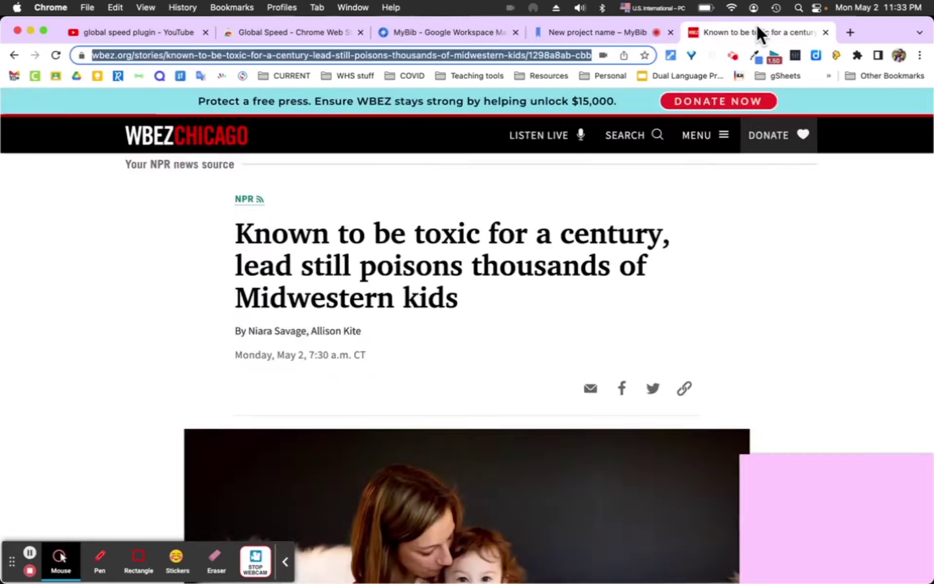
left_click(679, 197)
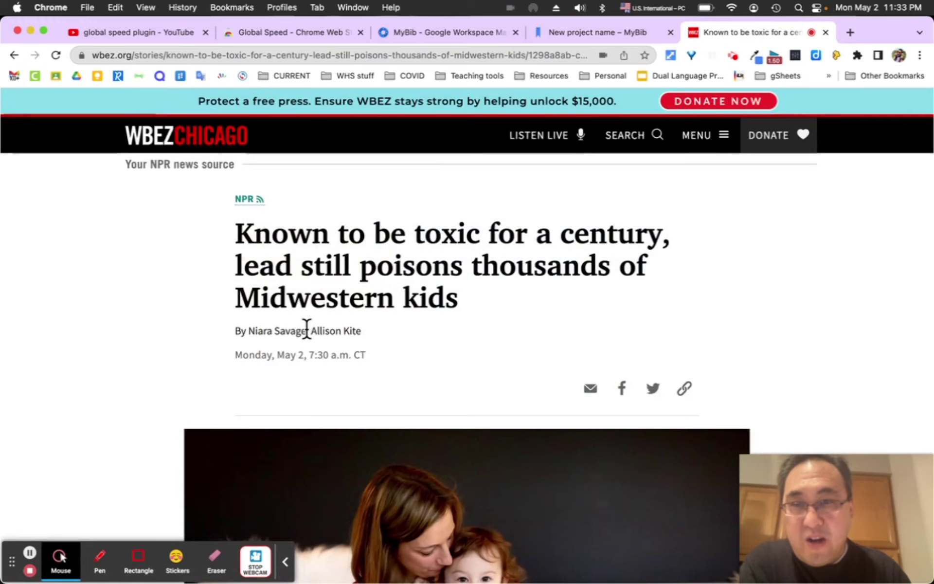
left_click(597, 31)
left_click(440, 370)
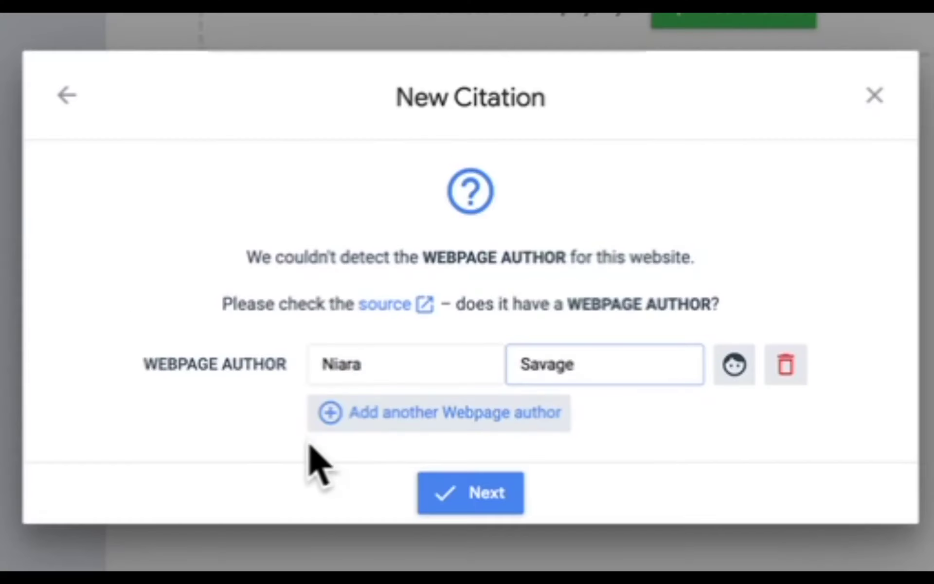
Add a second Webpage author row and enter that author's first and last name.
left_click(419, 391)
left_click(435, 389)
type("Allison")
key("Tab")
type("Kite")
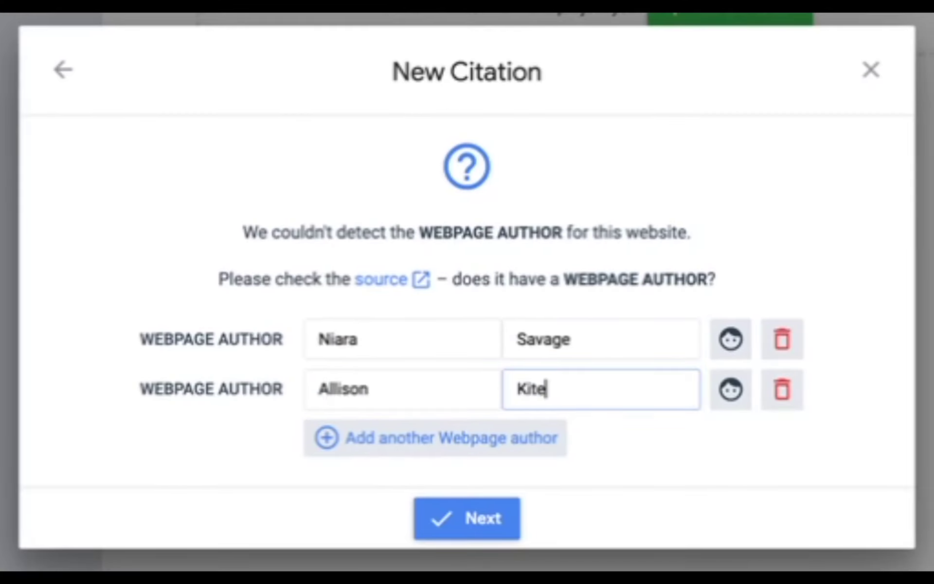
Review the full webpage citation form and save the WBEZ lead-poisoning article to the project.
left_click(470, 518)
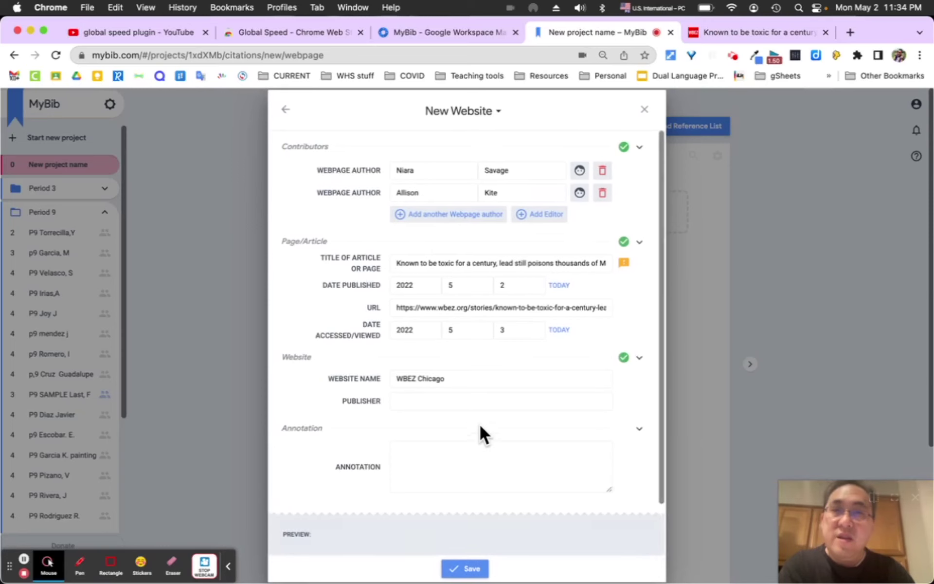
mouse_move(443, 311)
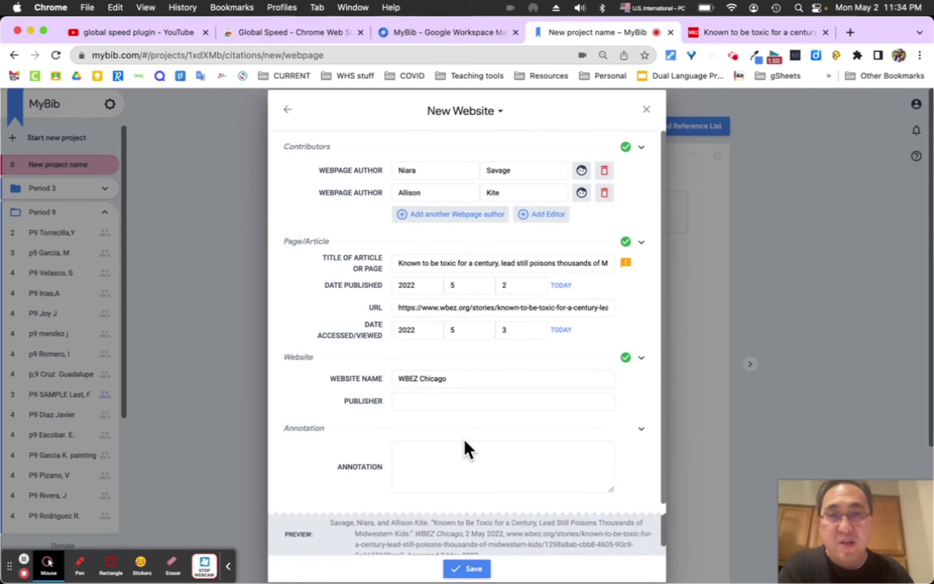
mouse_move(466, 445)
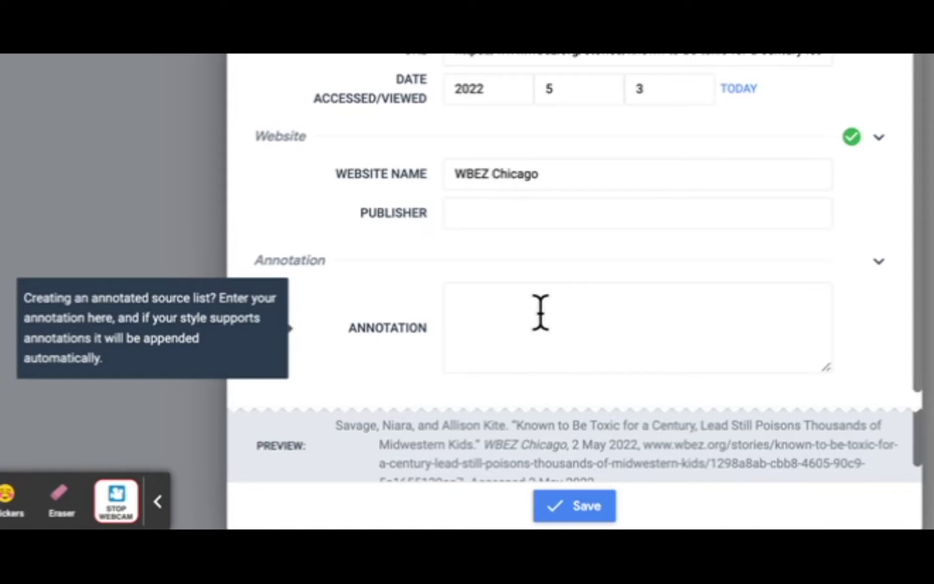
left_click(569, 508)
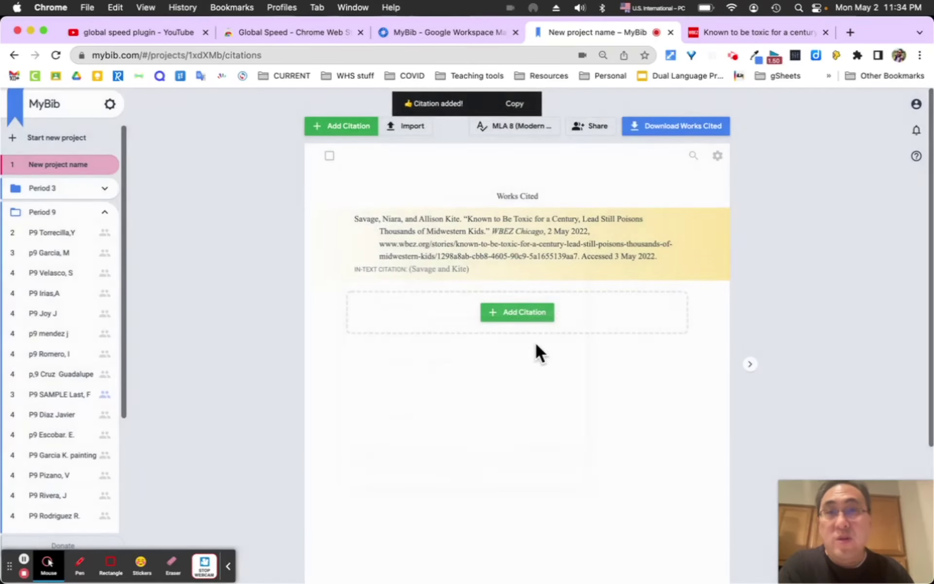
scroll(544, 331, "down", 1)
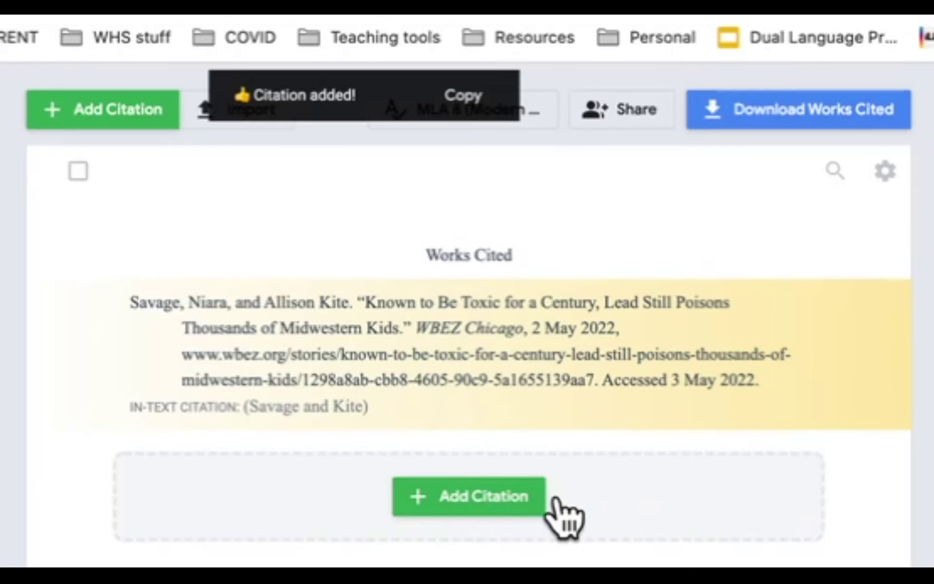